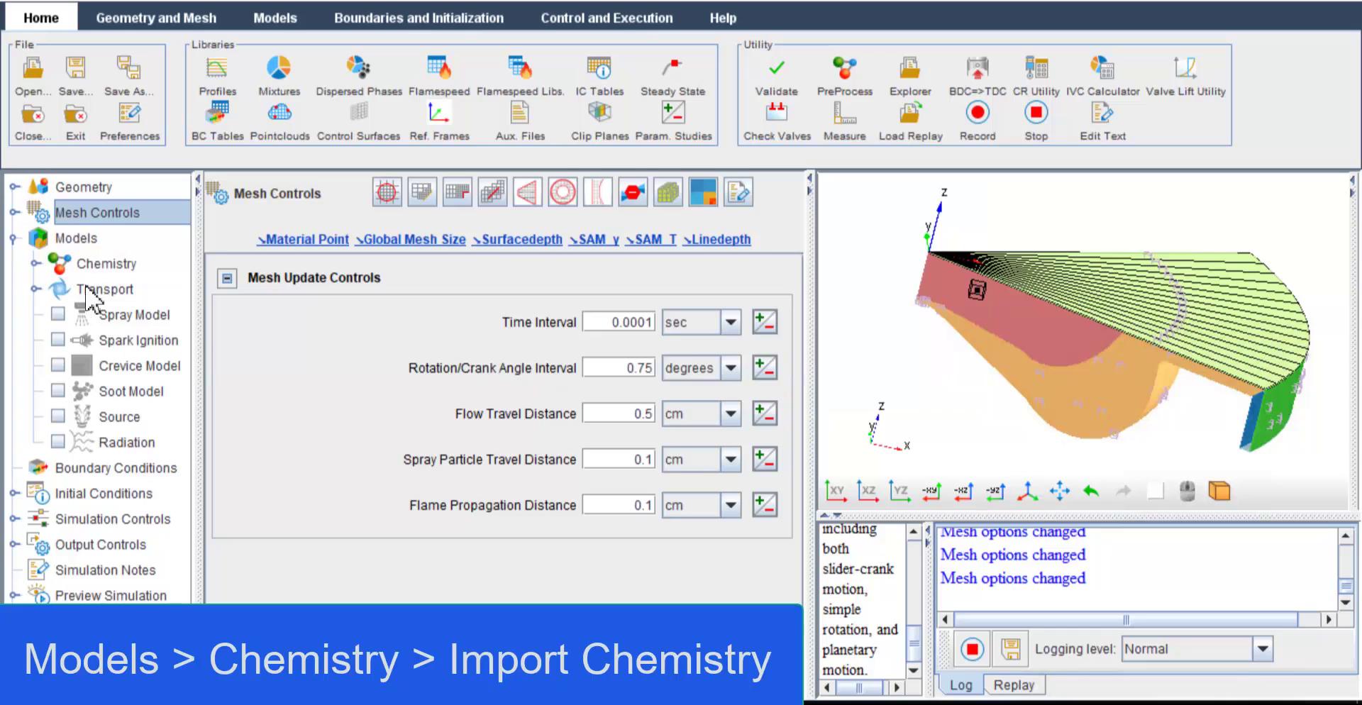
Import the Diesel_1comp_35sp.cks chemistry set from the data folder into the Chemistry model
{"action": "left_click", "coordinate": [100, 268]}
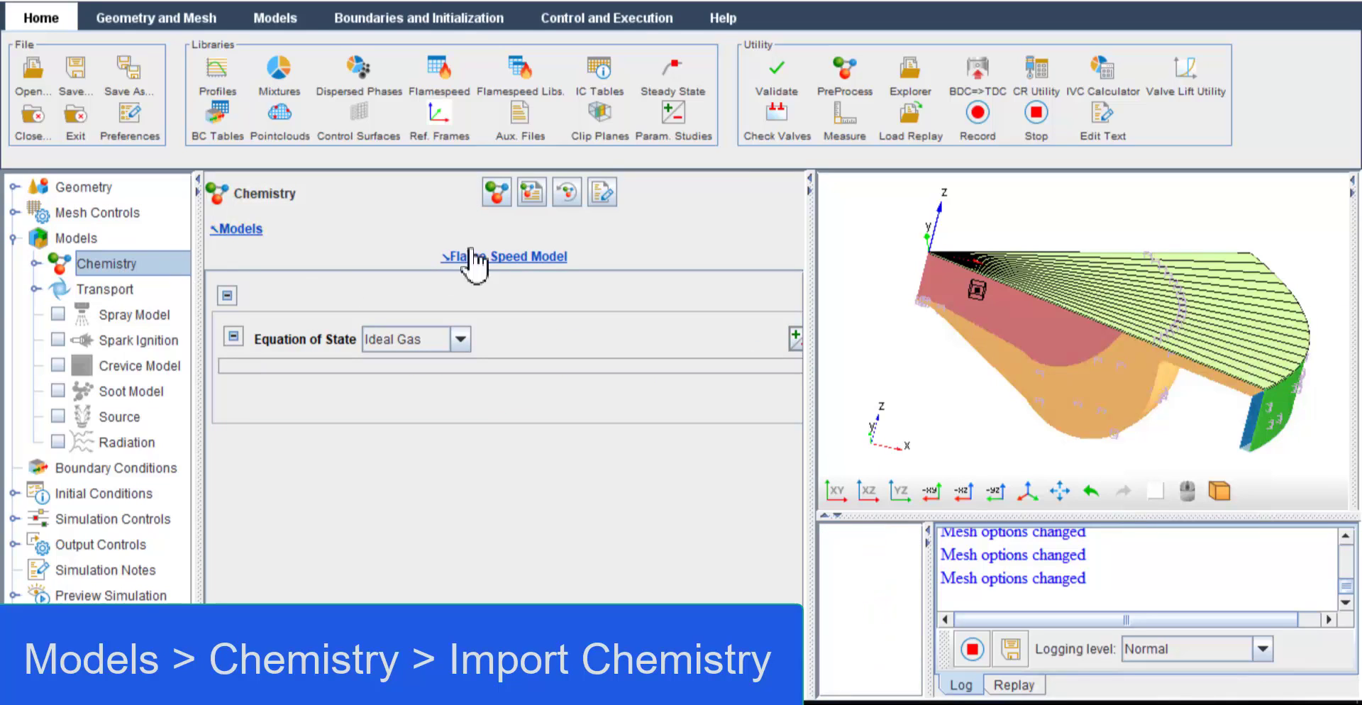
{"action": "left_click", "coordinate": [497, 193]}
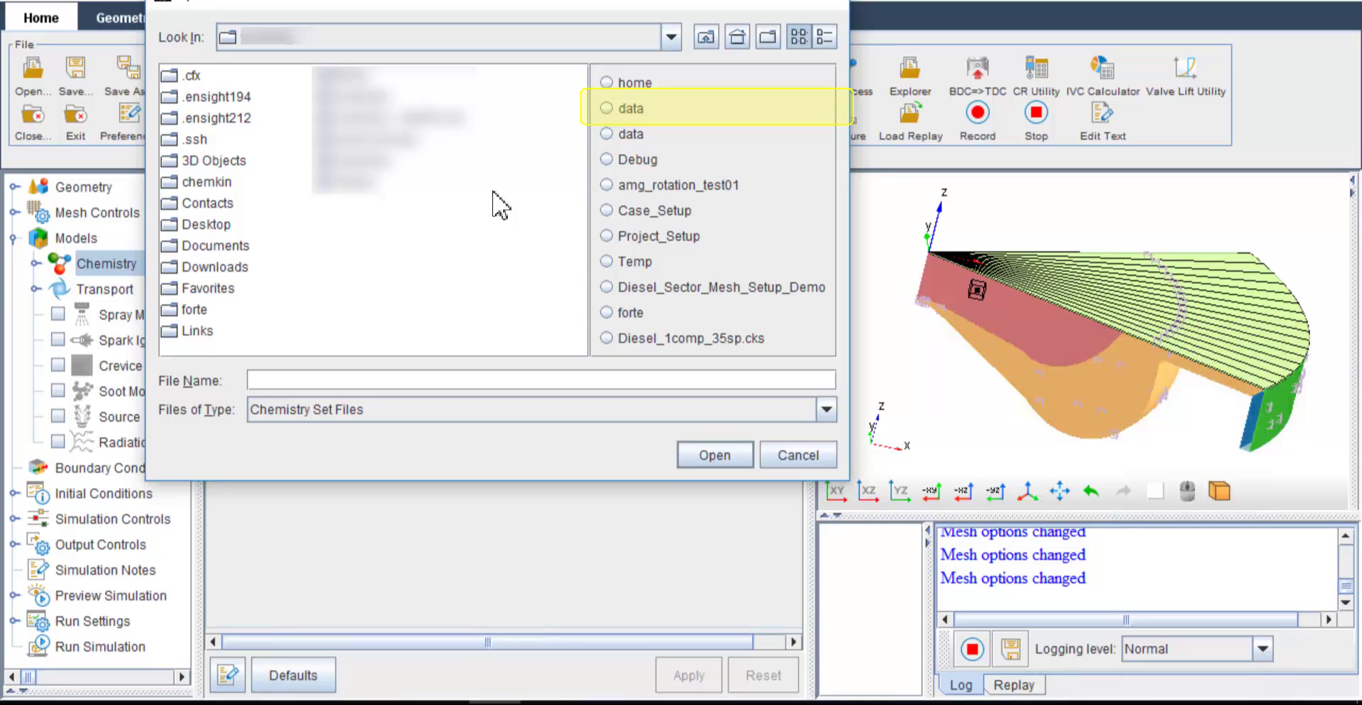
{"action": "left_click", "coordinate": [606, 108]}
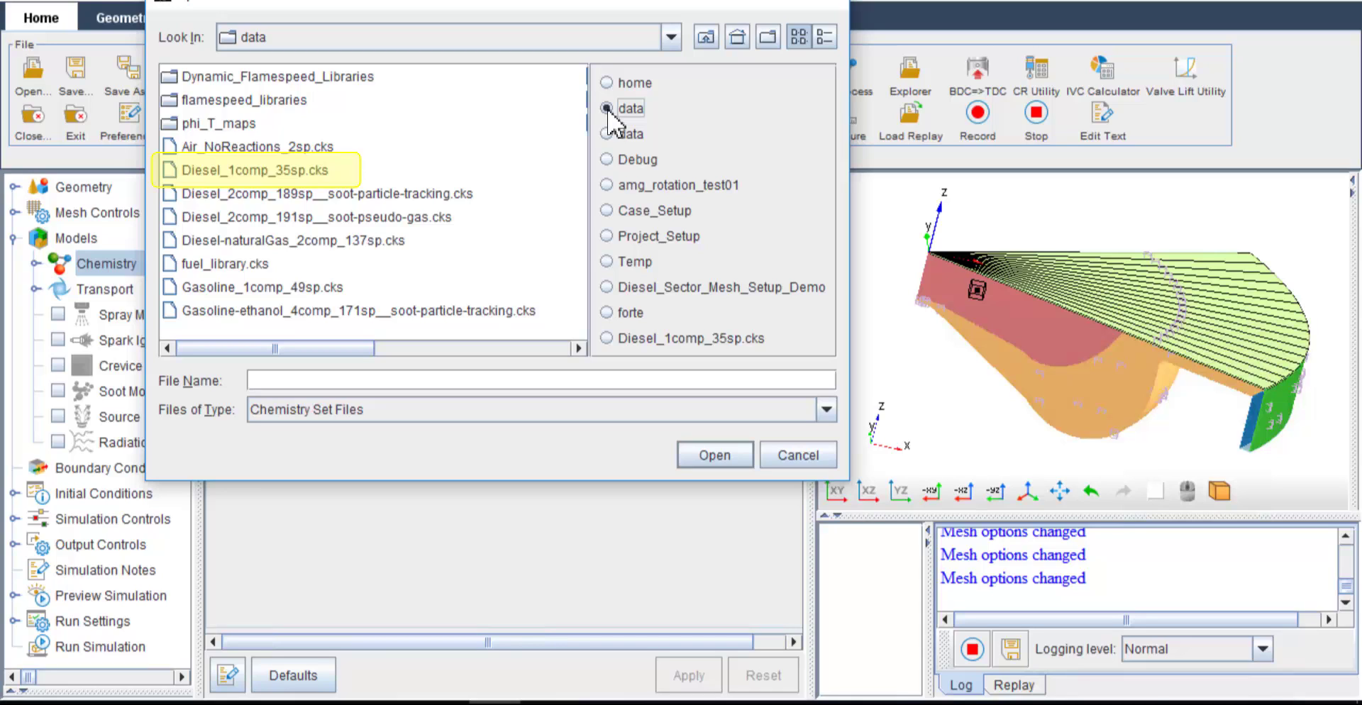
{"action": "left_click", "coordinate": [317, 172]}
{"action": "left_click", "coordinate": [718, 457]}
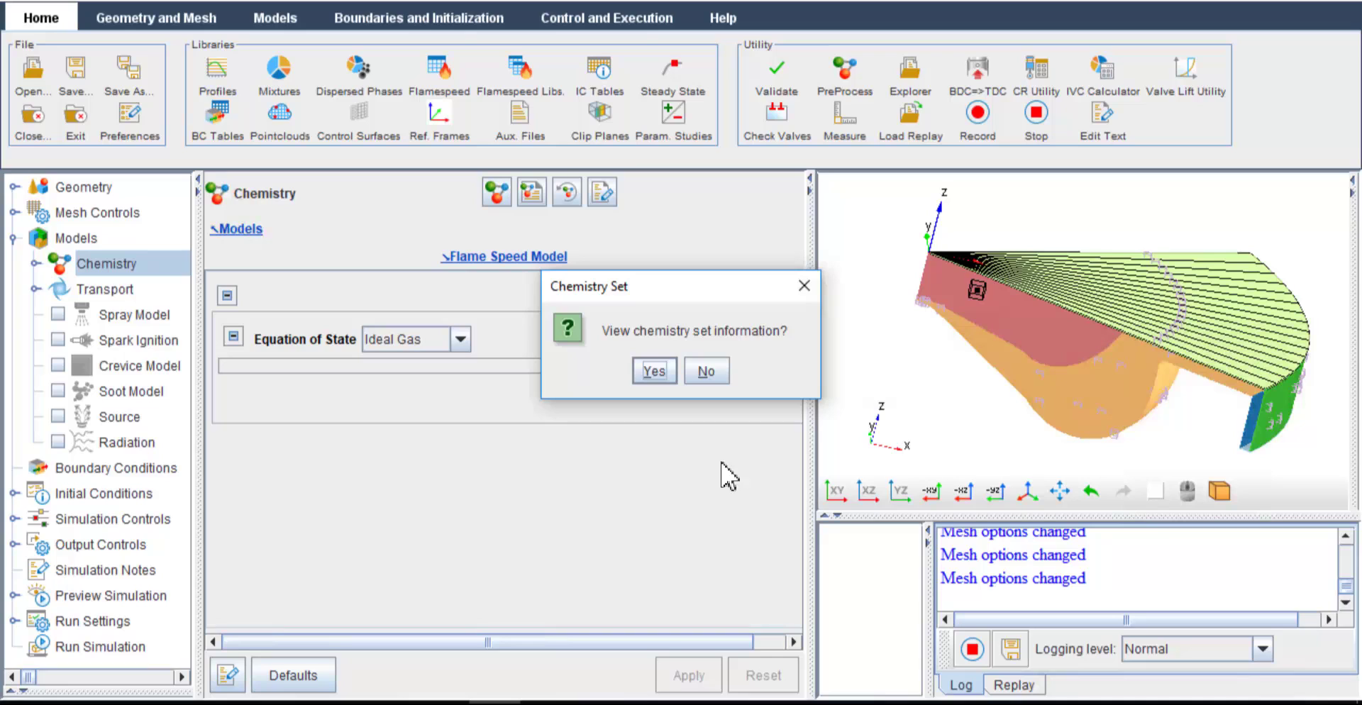
View the Diesel_1comp_35sp chemistry information and scroll through its Gas Phase Output listing
{"action": "left_click", "coordinate": [664, 371]}
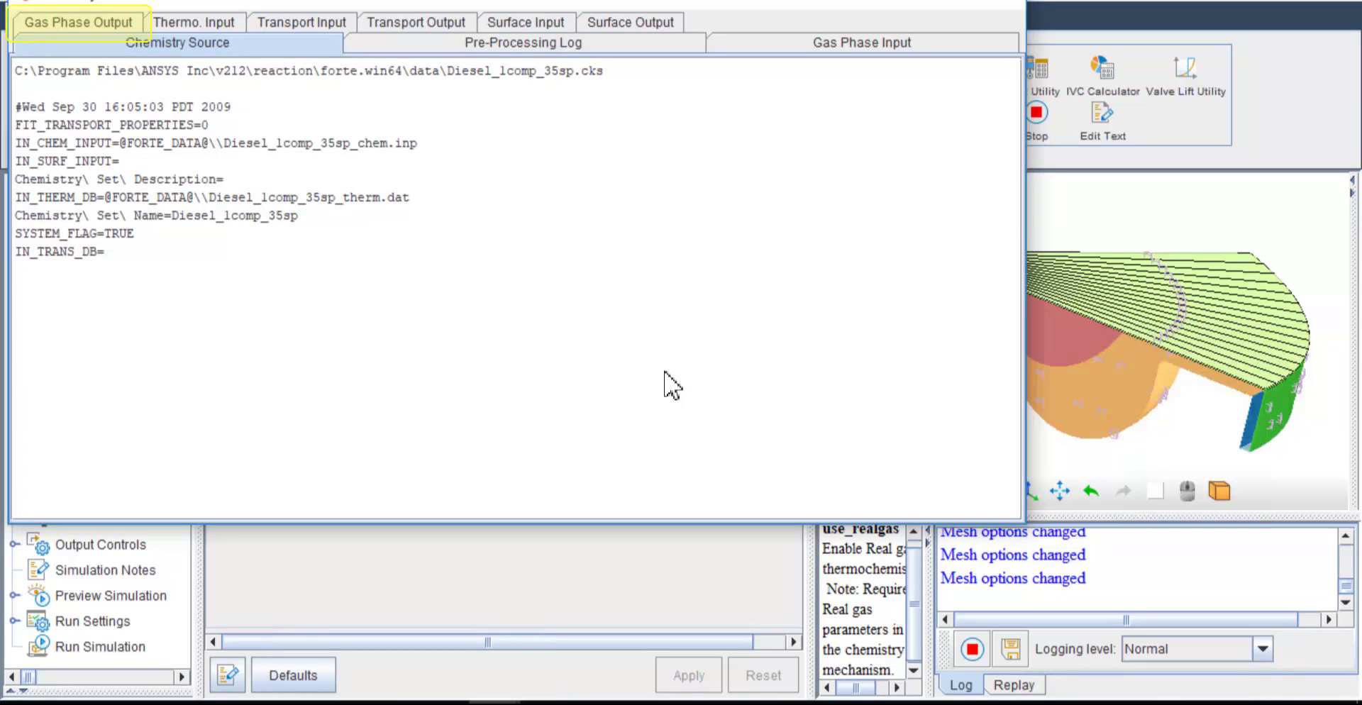
{"action": "left_click", "coordinate": [130, 23]}
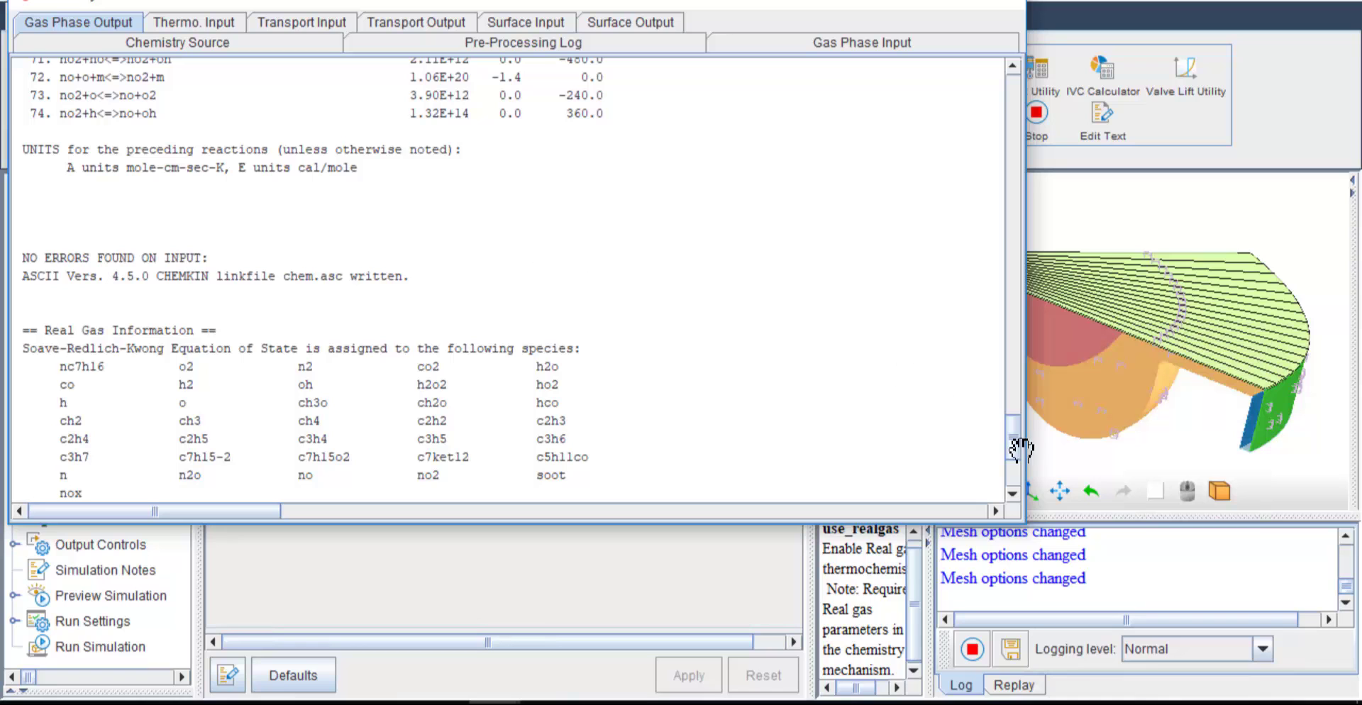
{"action": "left_click_drag", "start_coordinate": [1019, 435], "coordinate": [1021, 291]}
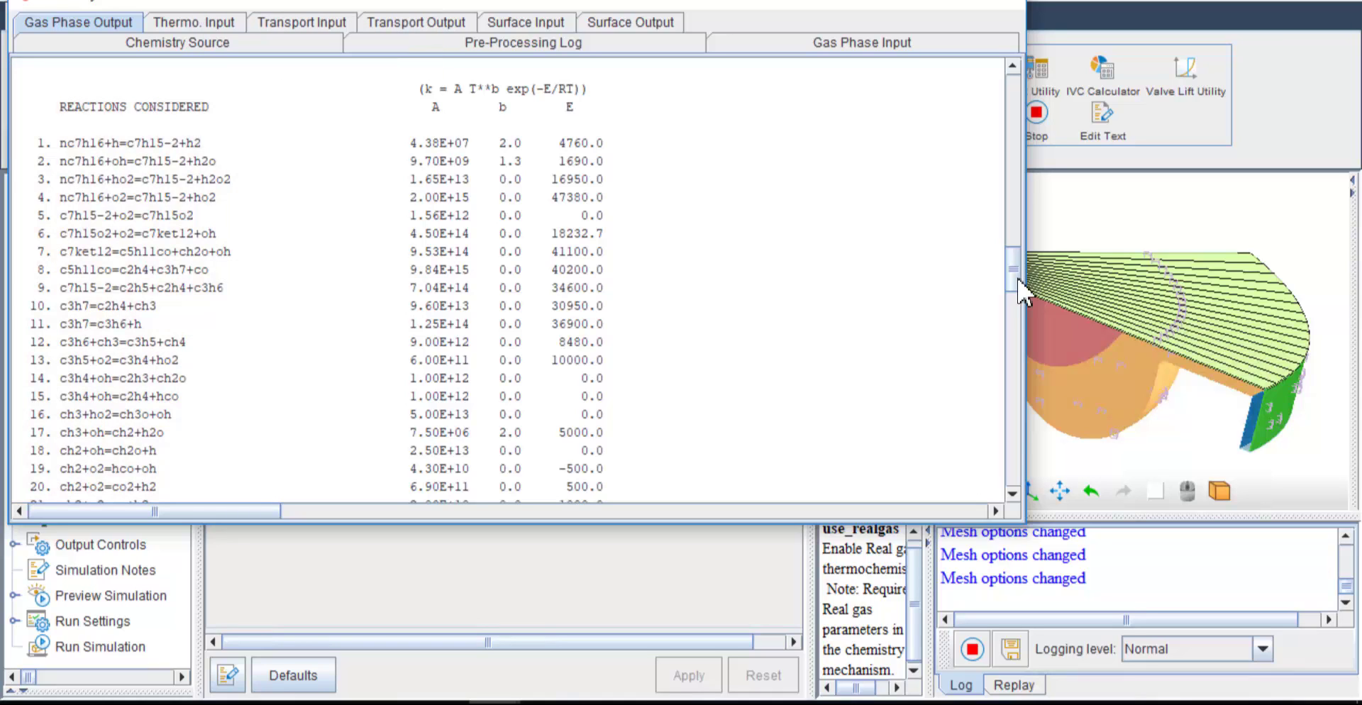
Close the chemistry viewer and keep the Transport turbulence model at RANS RNG k-epsilon
{"action": "left_click", "coordinate": [1040, 10]}
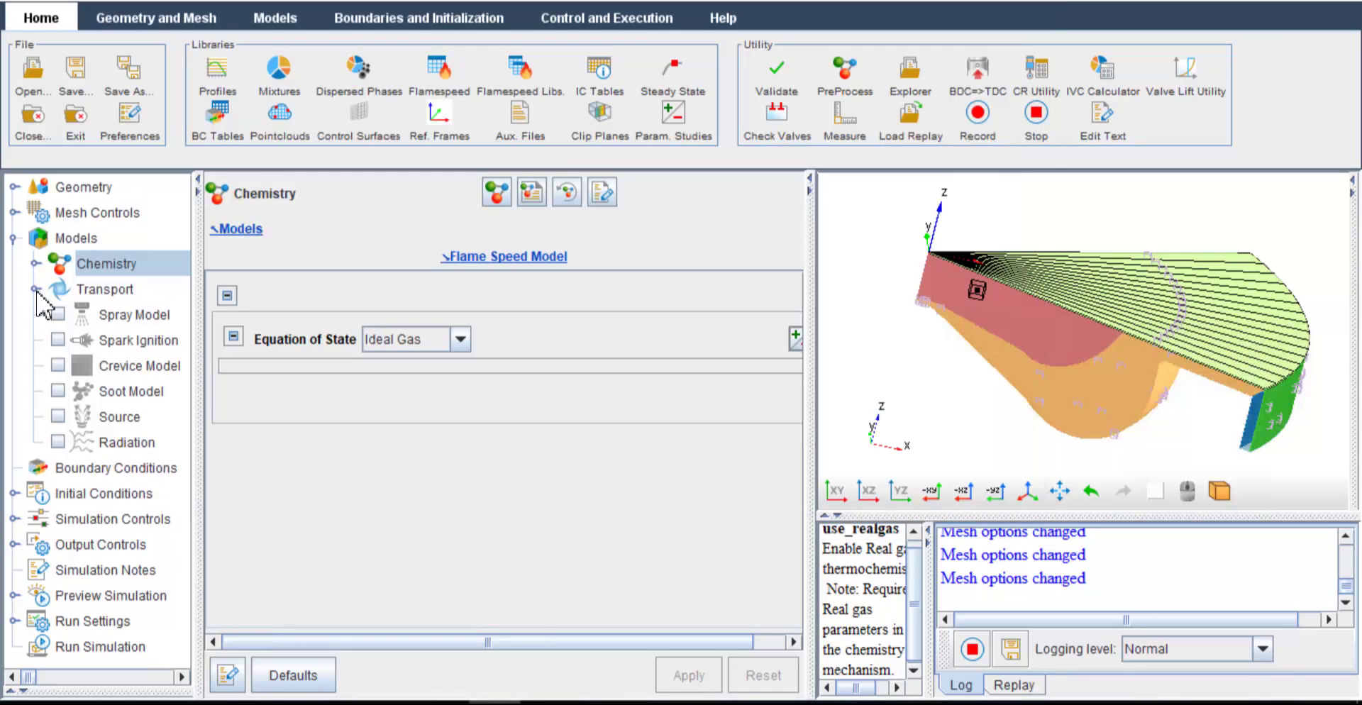
{"action": "left_click", "coordinate": [35, 289]}
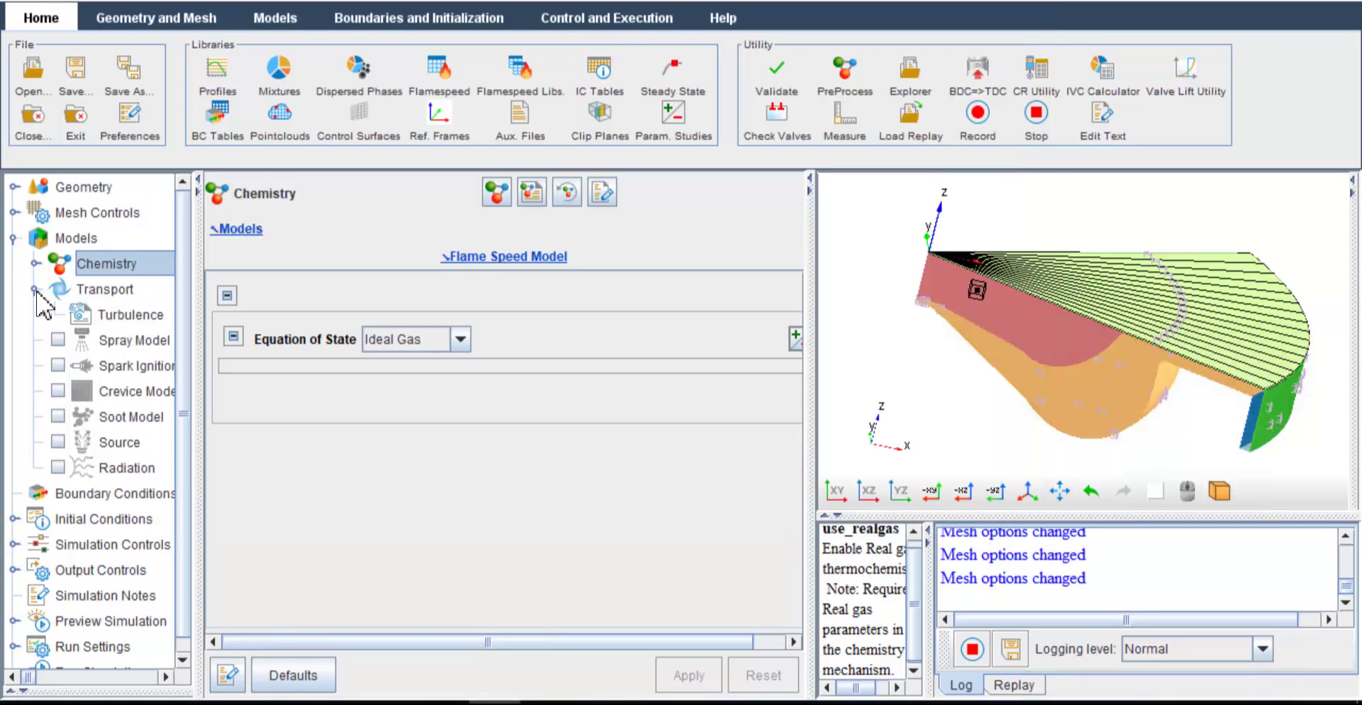
{"action": "left_click", "coordinate": [127, 318]}
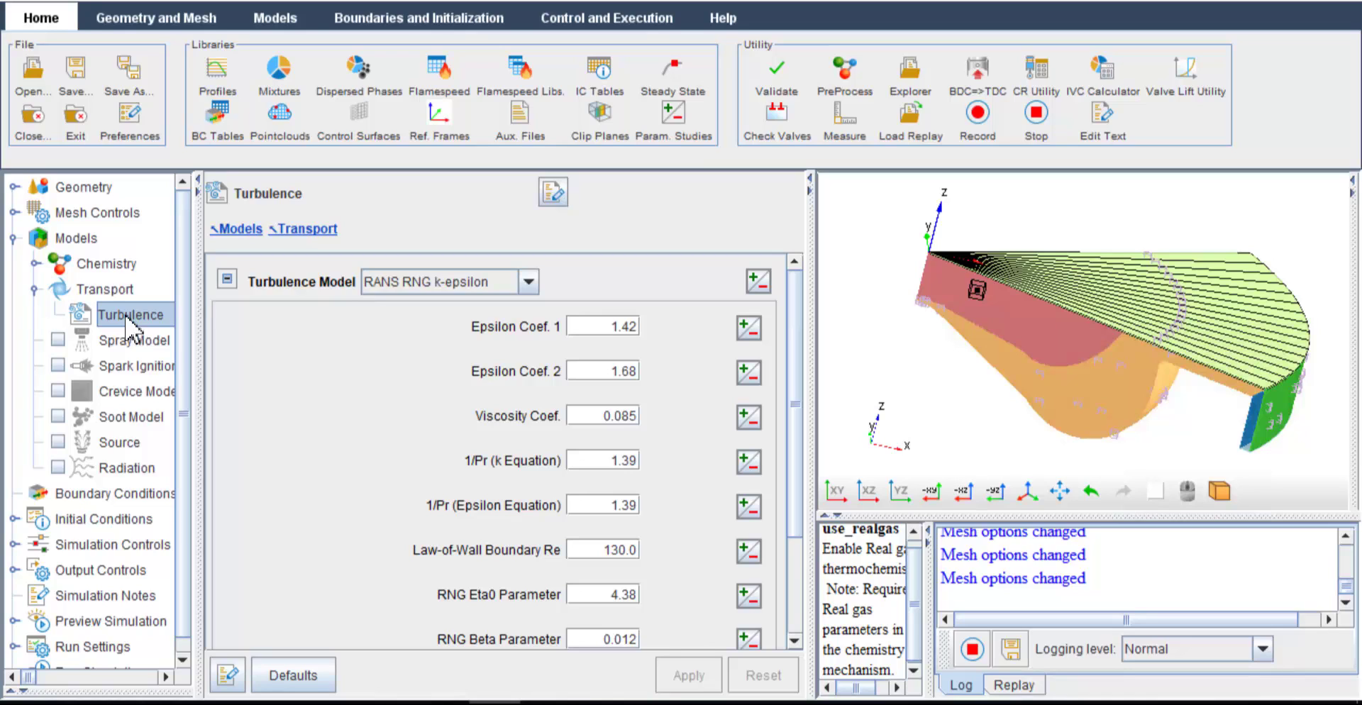
{"action": "left_click", "coordinate": [461, 284]}
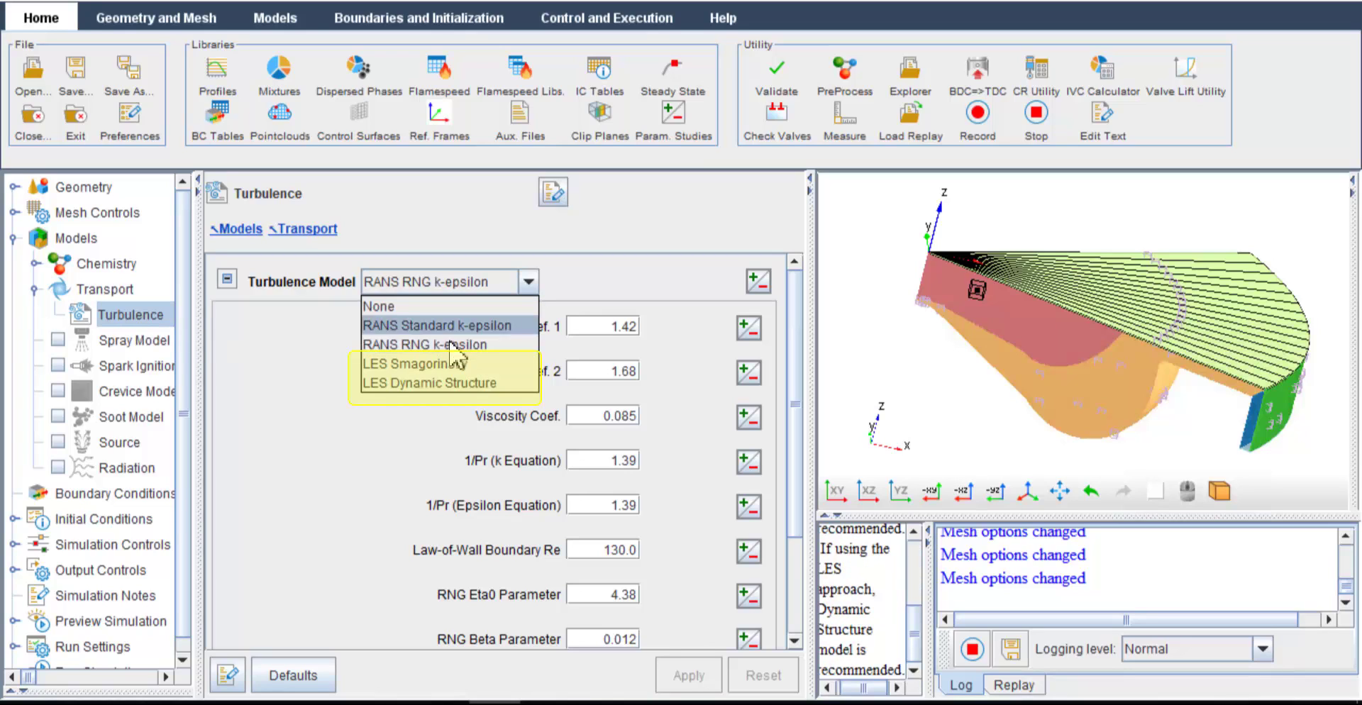
{"action": "left_click", "coordinate": [428, 238]}
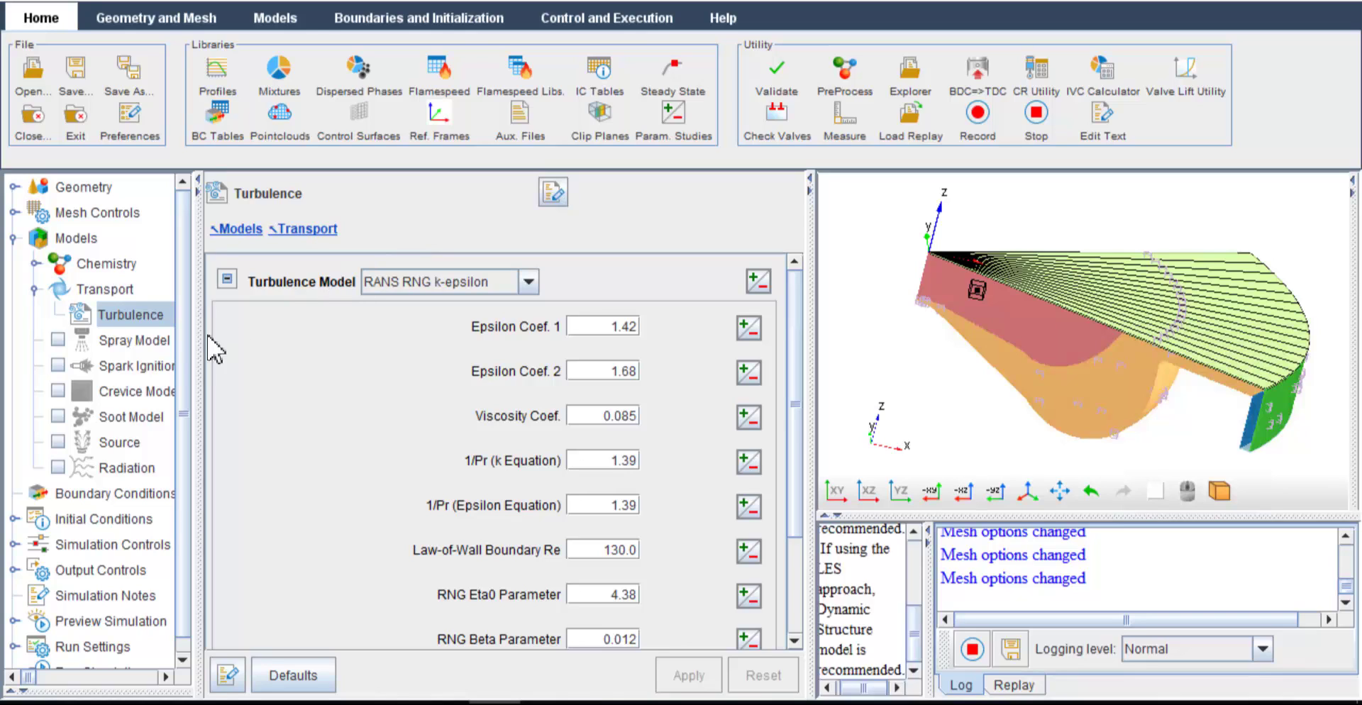
{"action": "left_click", "coordinate": [158, 341]}
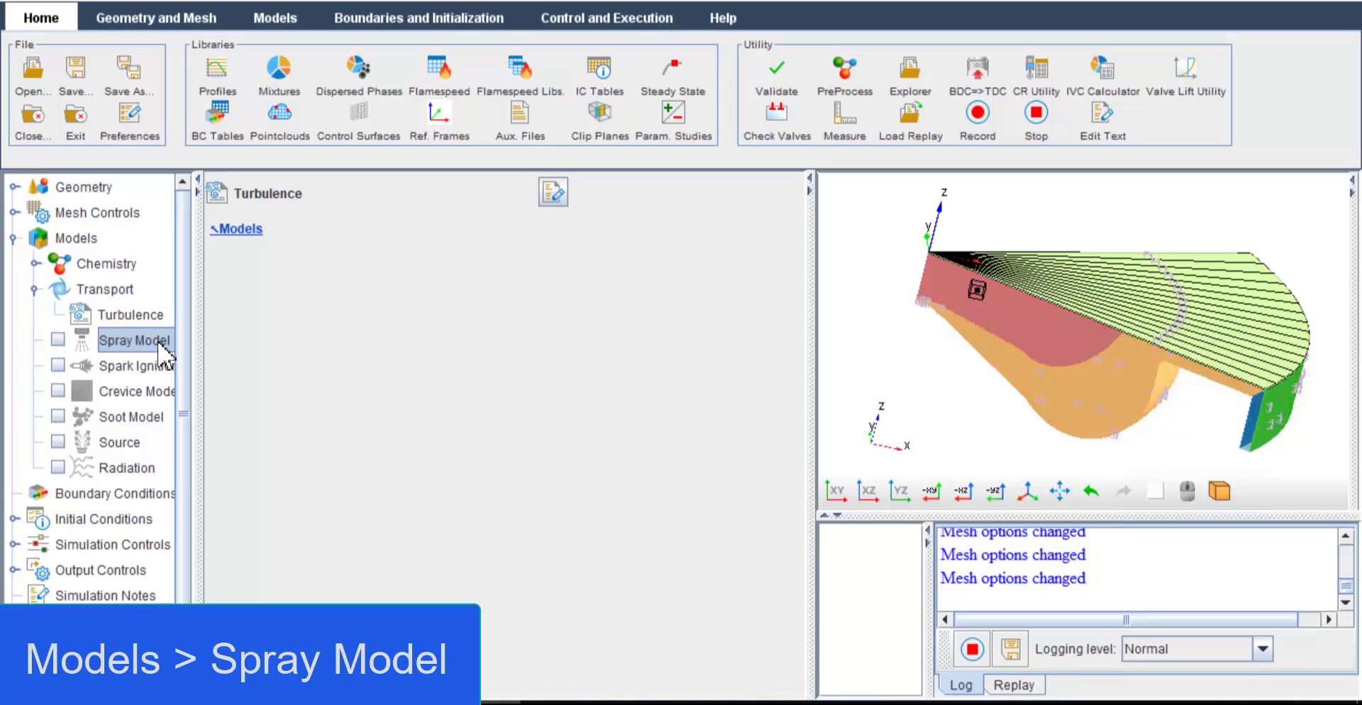
Enable the Spray Model and add a solid-cone injector named Solid Injector
{"action": "left_click", "coordinate": [58, 339]}
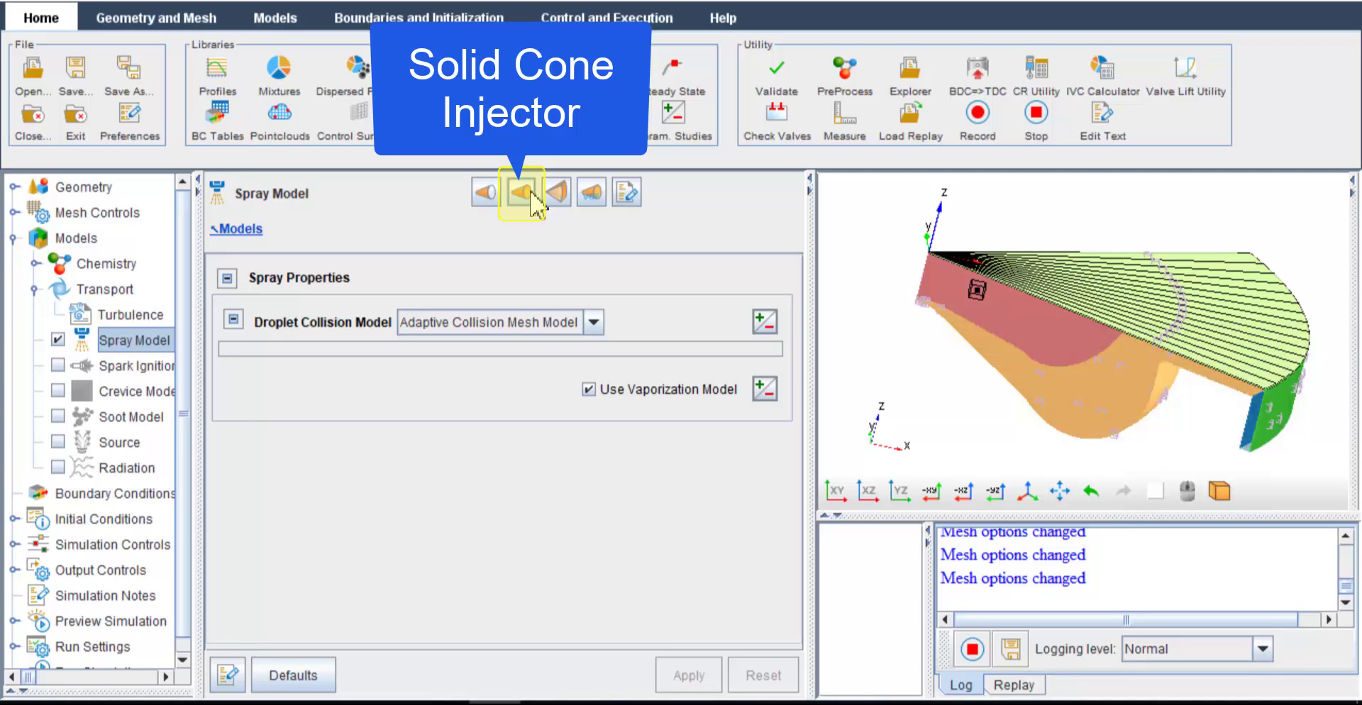
{"action": "left_click", "coordinate": [525, 198]}
{"action": "left_click", "coordinate": [485, 229]}
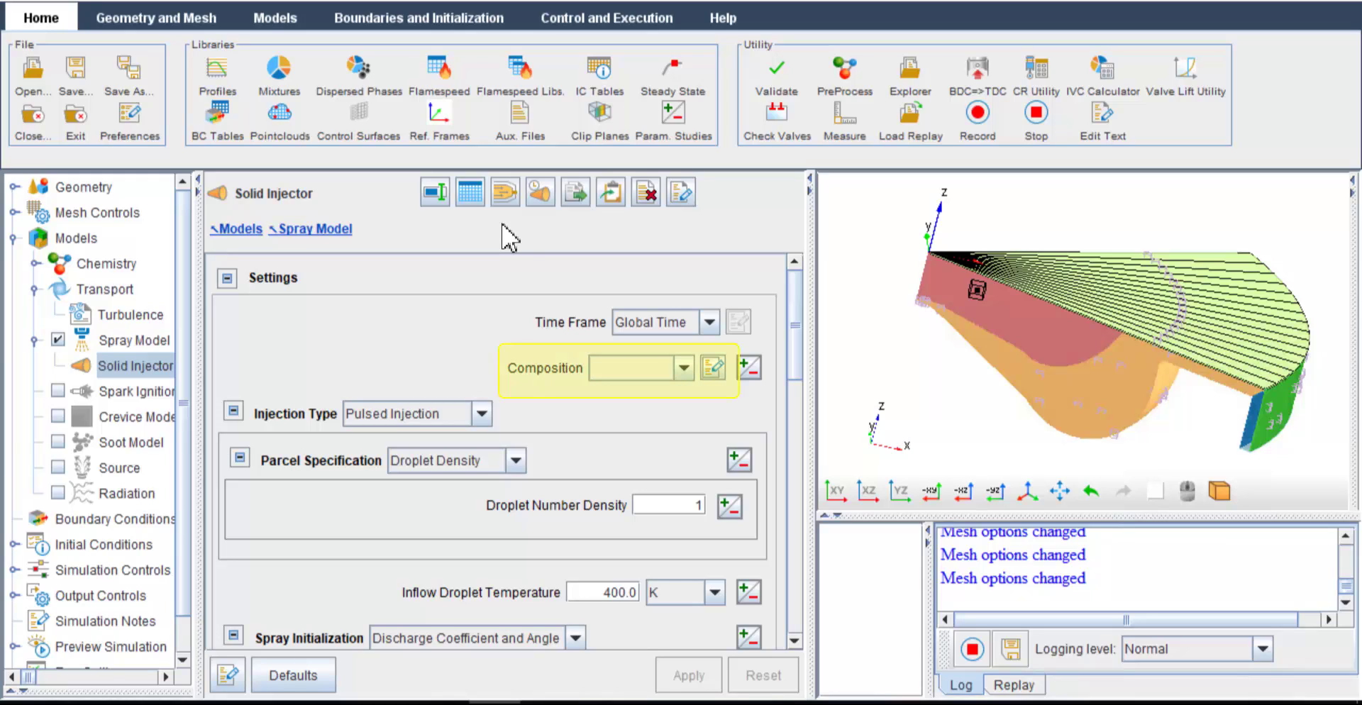
Create a new fuel_mixture composition for the injector and open it in the editor
{"action": "left_click", "coordinate": [683, 369]}
{"action": "left_click", "coordinate": [667, 392]}
{"action": "left_click", "coordinate": [712, 367]}
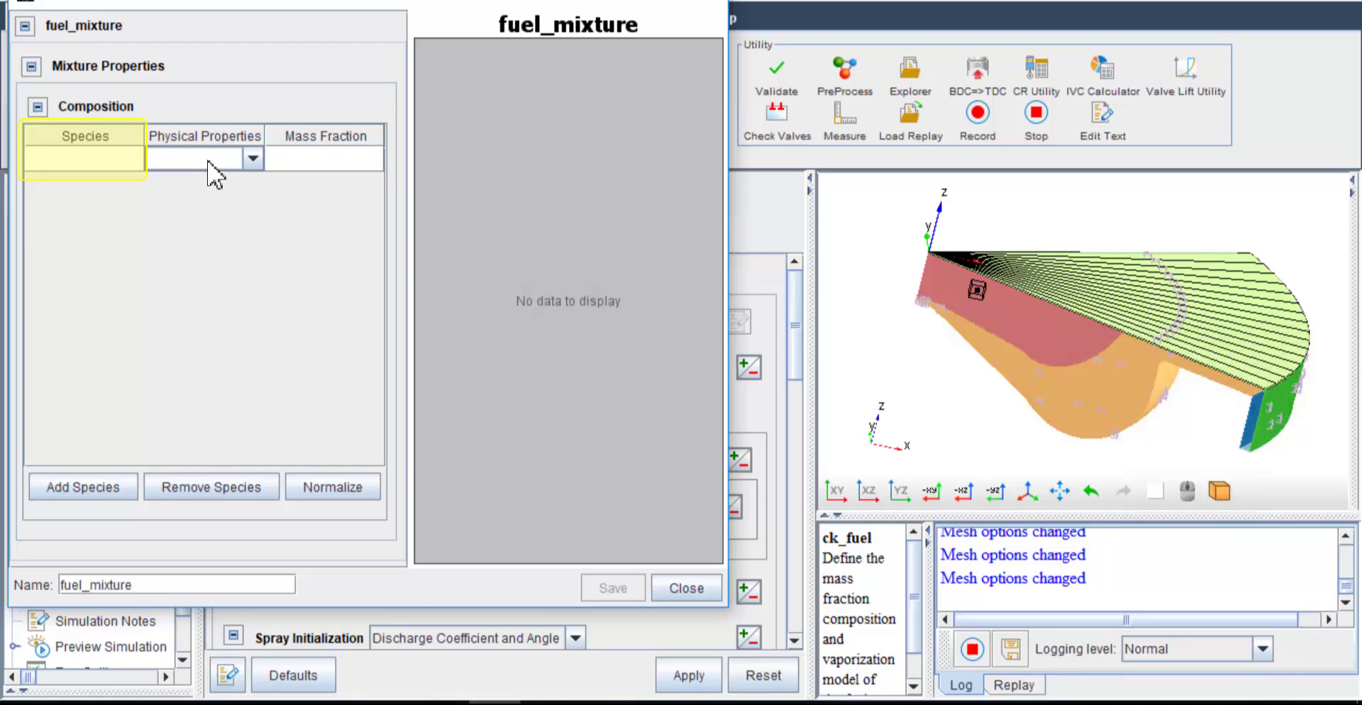
Add nc7h16 to fuel_mixture using n-Tetradecane physical properties
{"action": "left_click", "coordinate": [101, 488]}
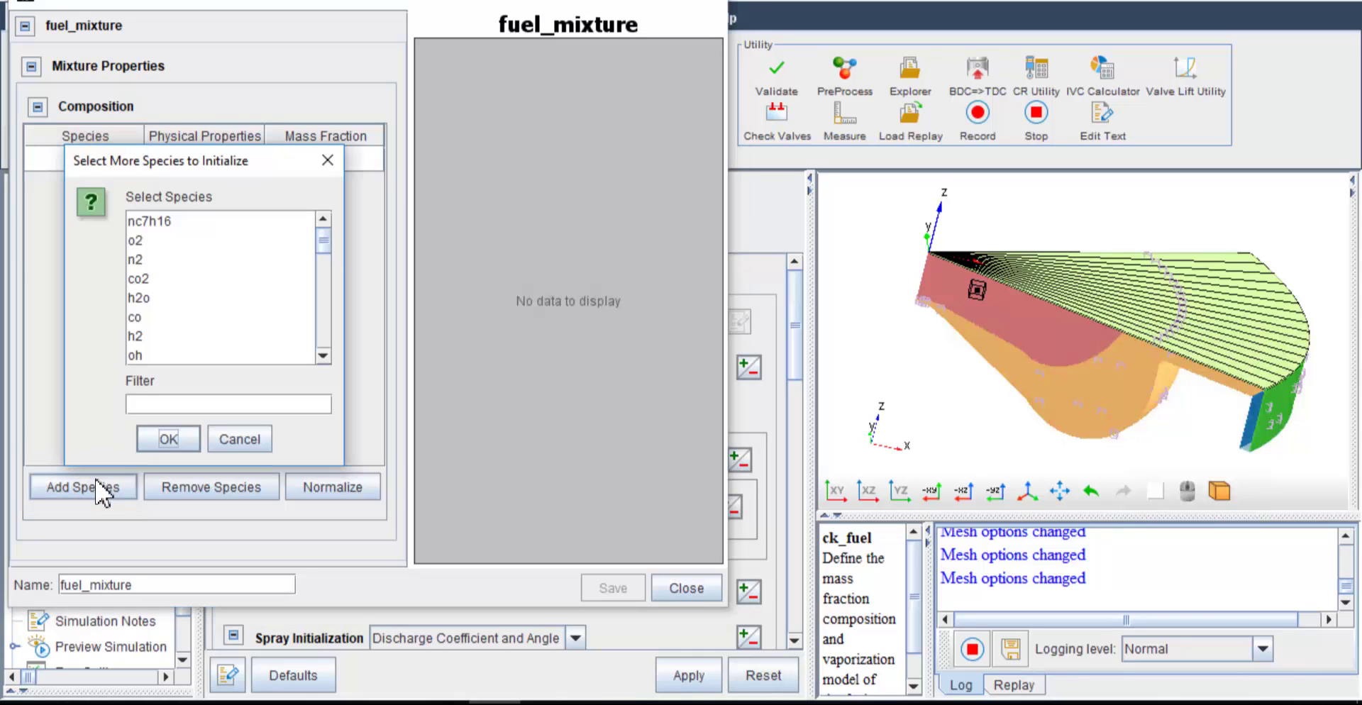
{"action": "left_click", "coordinate": [151, 222]}
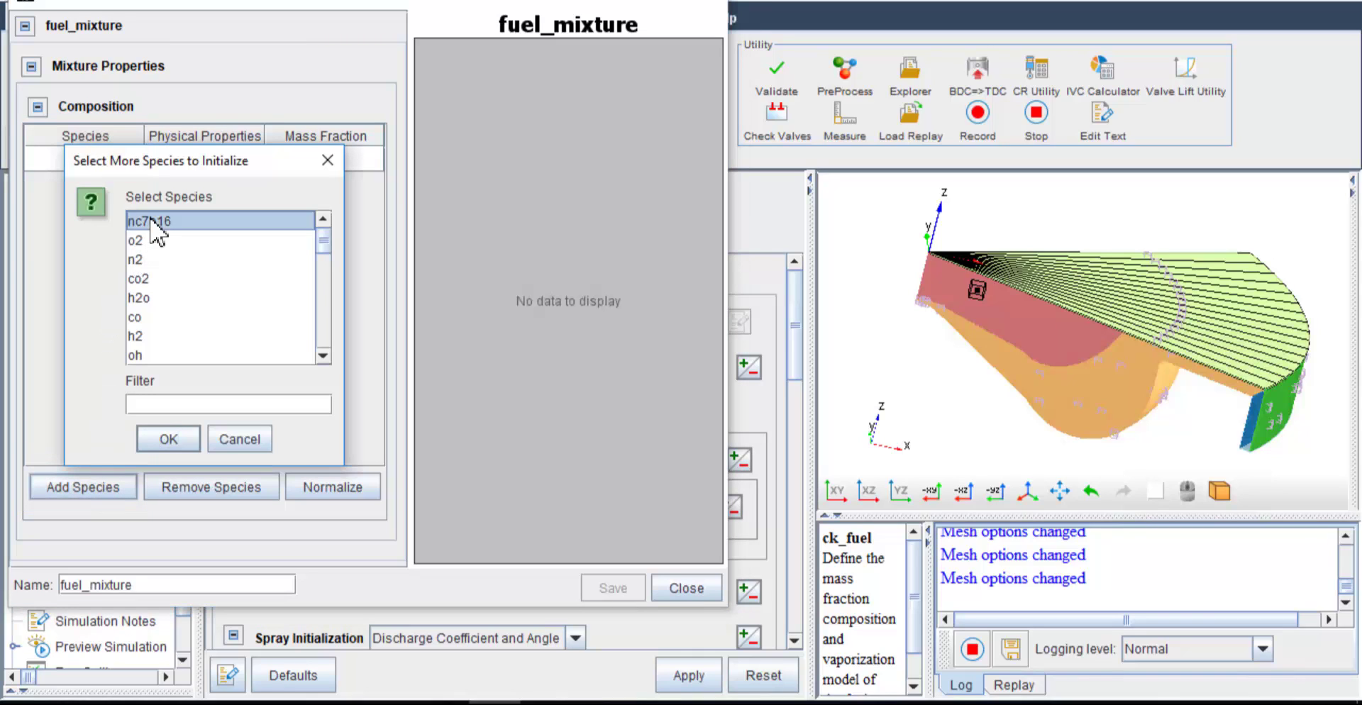
{"action": "left_click", "coordinate": [173, 441]}
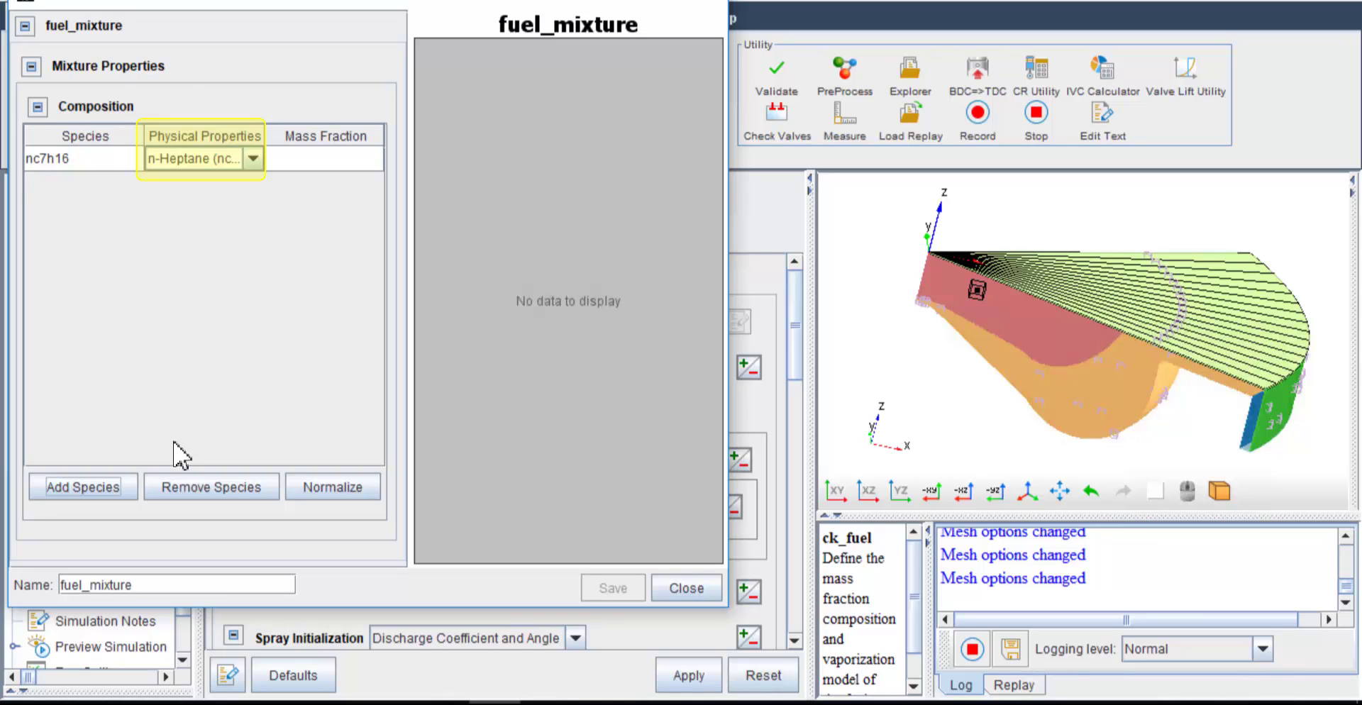
{"action": "left_click", "coordinate": [256, 163]}
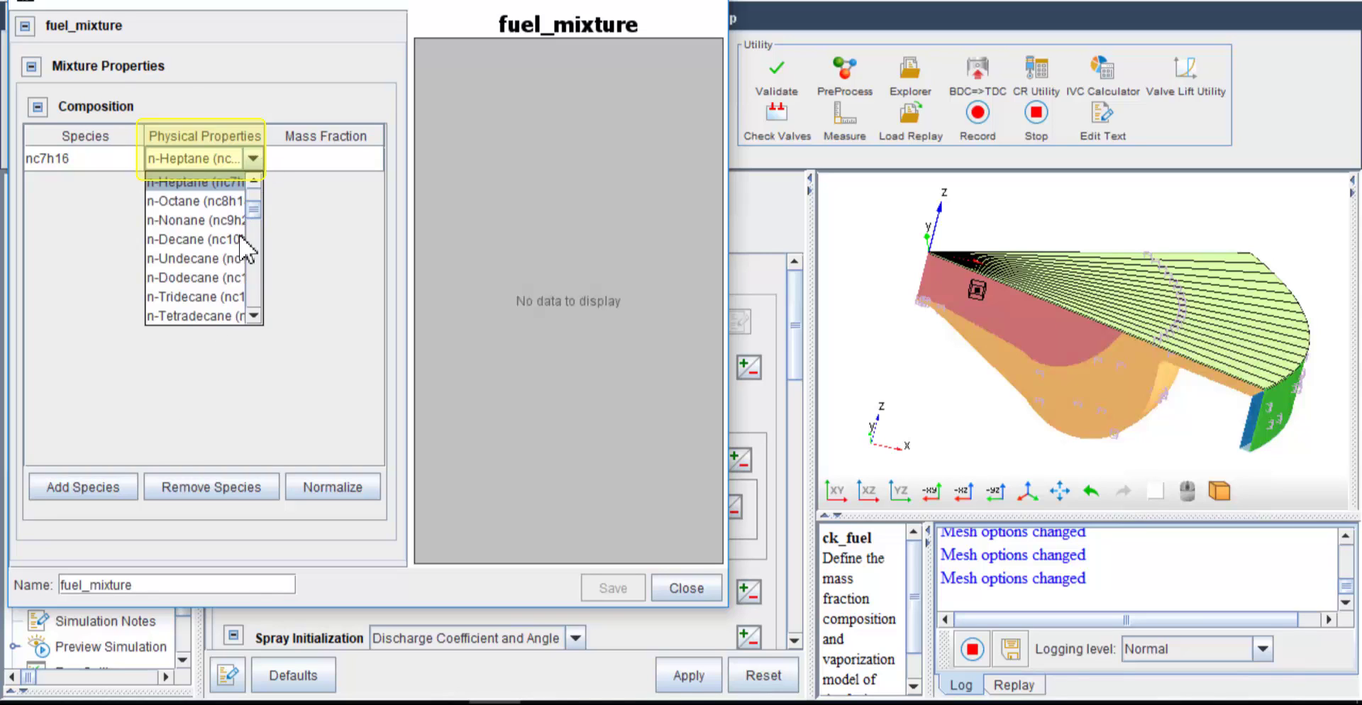
{"action": "left_click", "coordinate": [219, 314]}
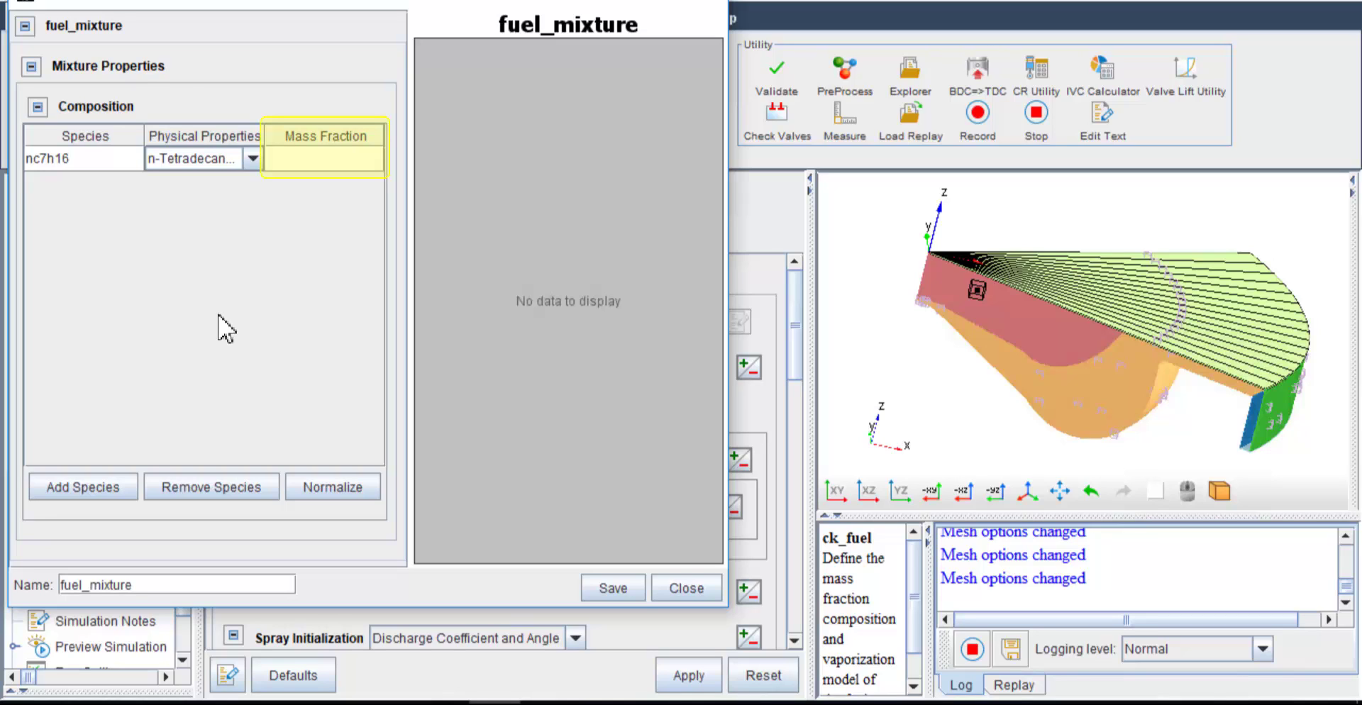
Give nc7h16 a mass fraction of 1, then save and close the composition
{"action": "left_click", "coordinate": [323, 161]}
{"action": "type", "text": "1"}
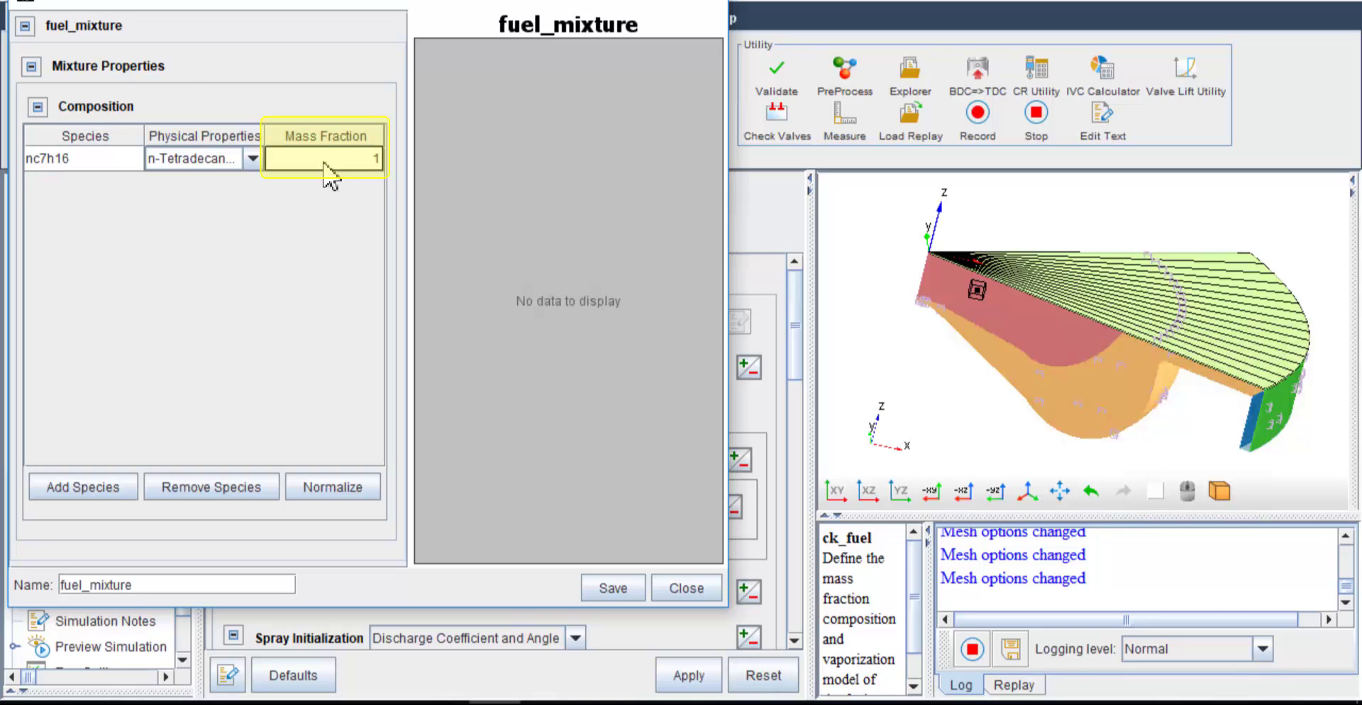
{"action": "key", "text": "Return"}
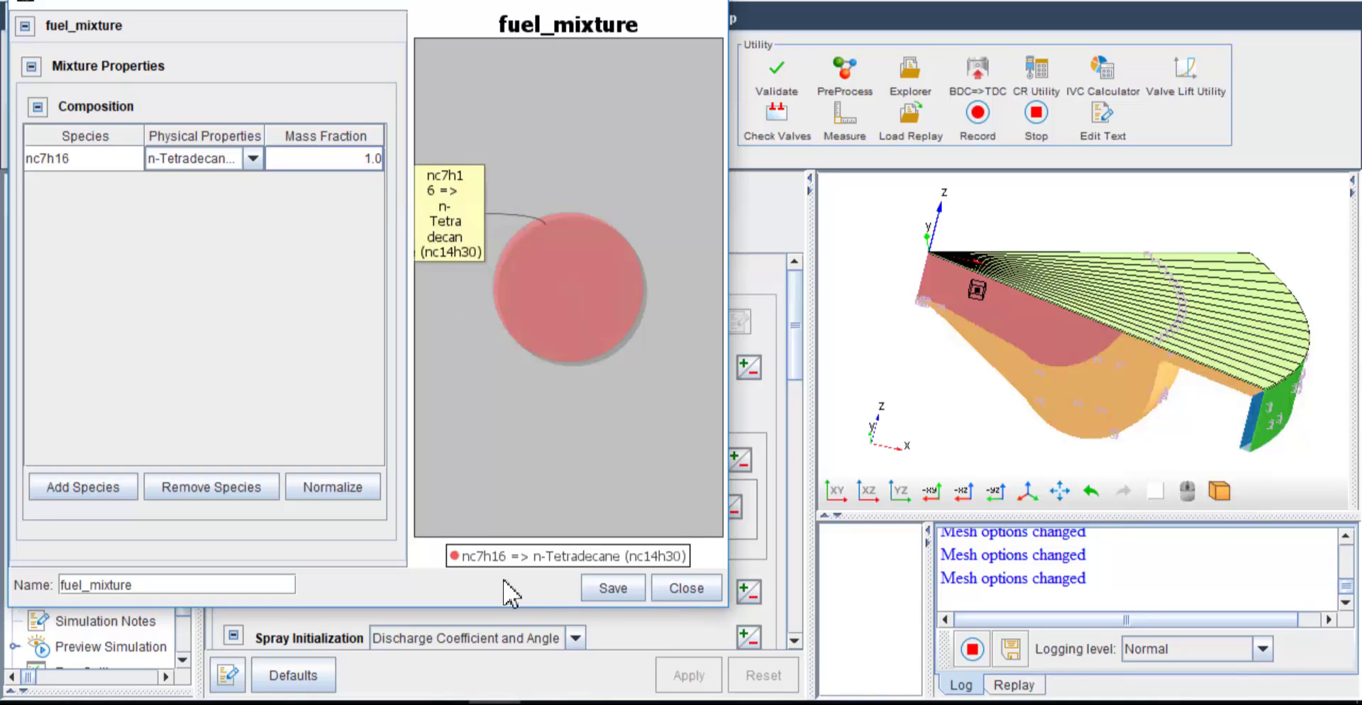
{"action": "left_click", "coordinate": [596, 591]}
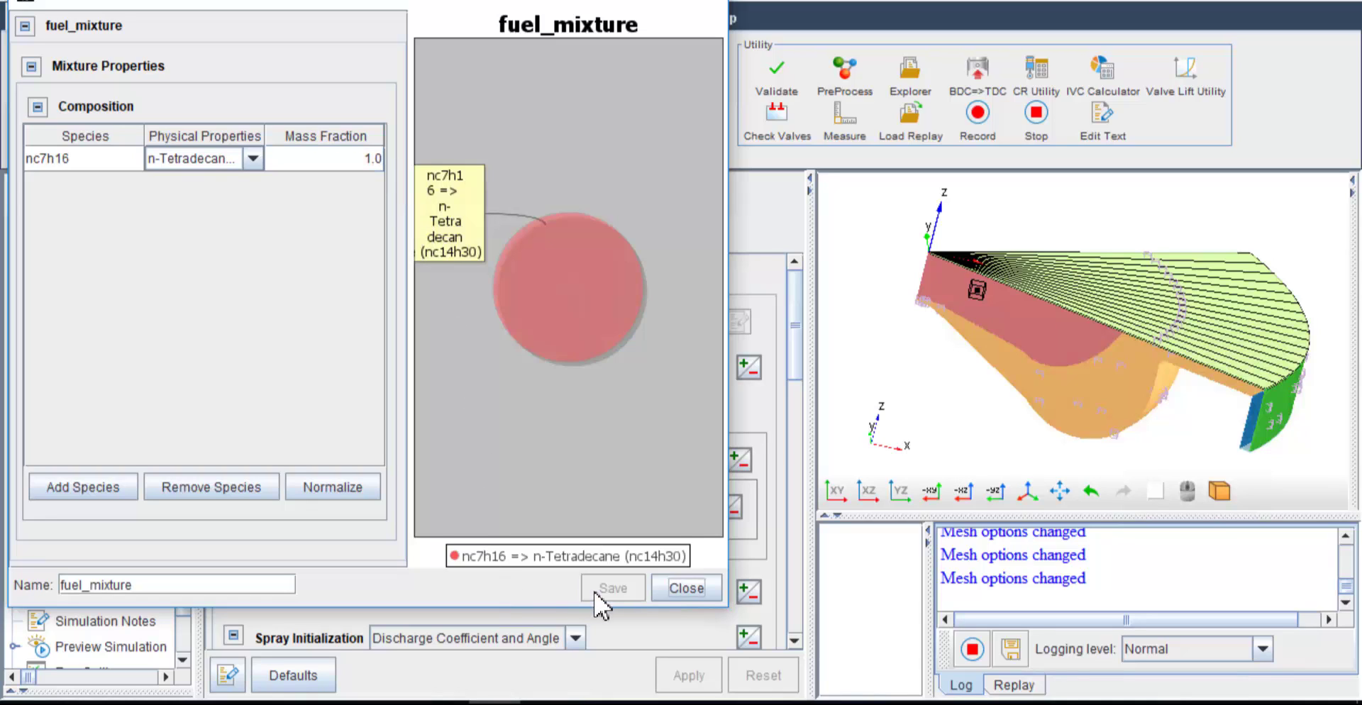
{"action": "left_click", "coordinate": [702, 593]}
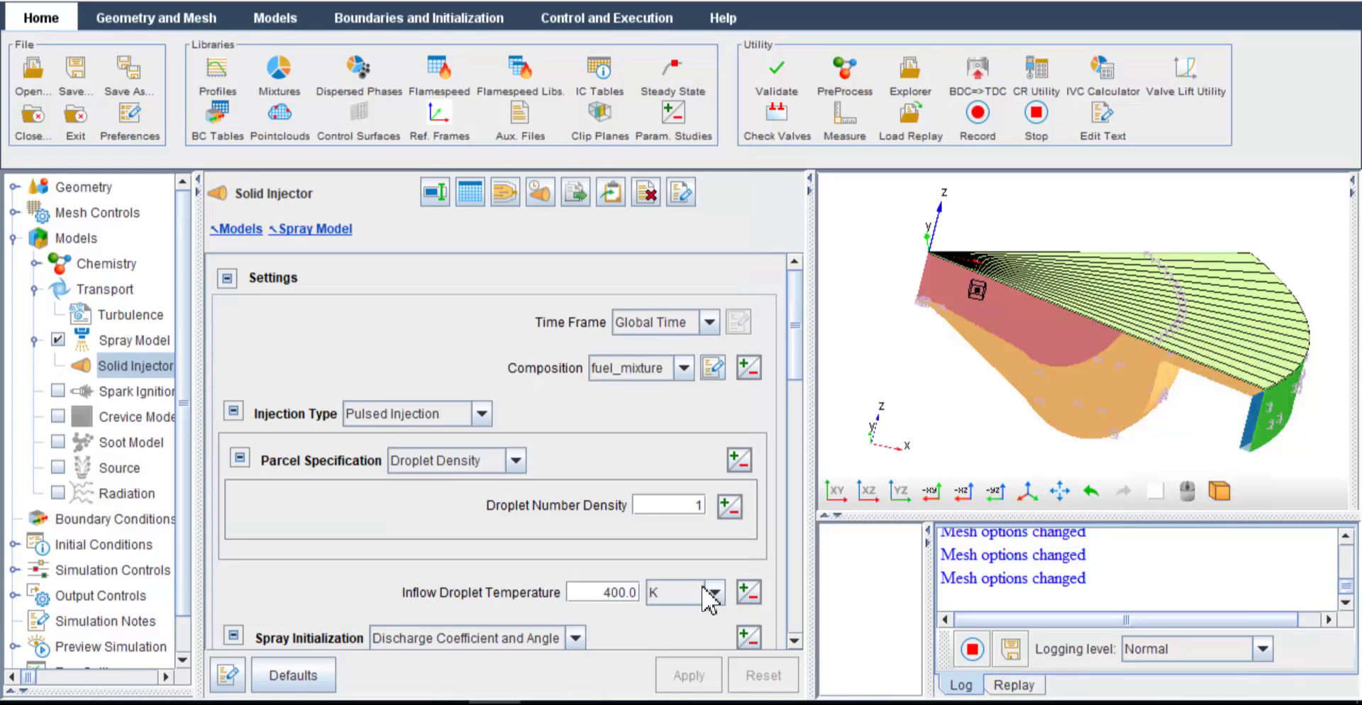